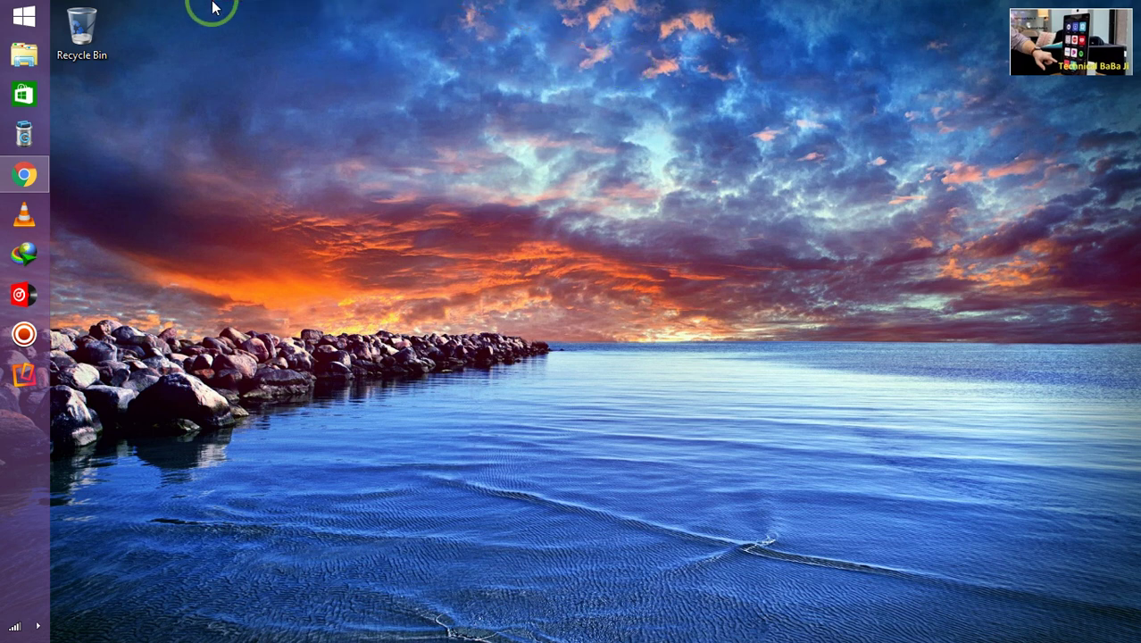
# Step: Open Chrome and search Google for 'iphone details check'
pyautogui.click(39, 178)
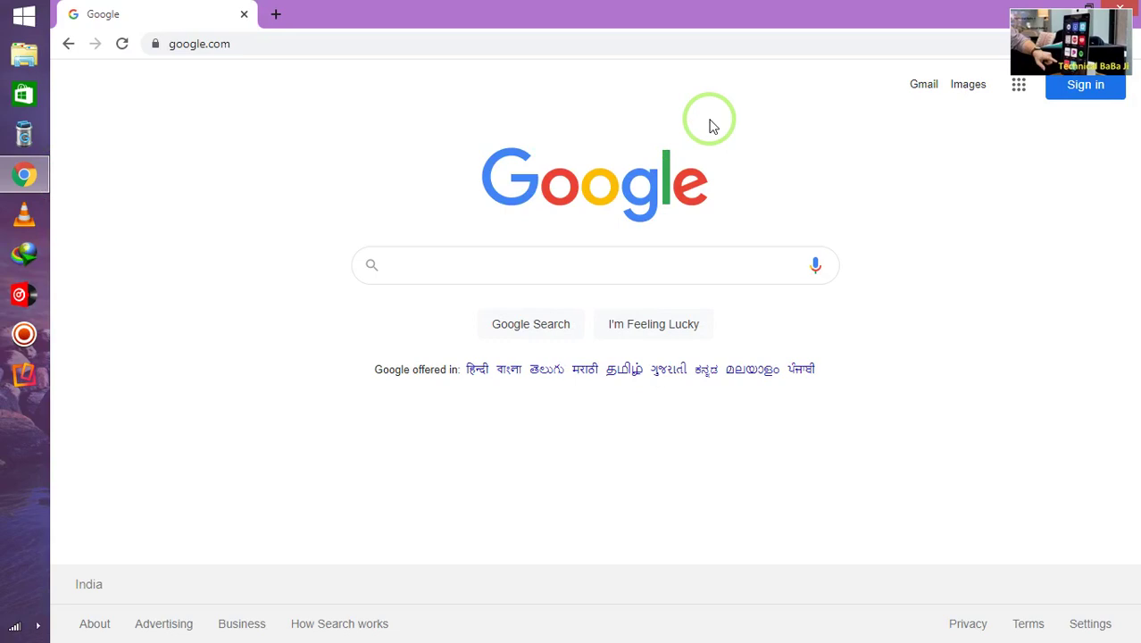
pyautogui.click(458, 267)
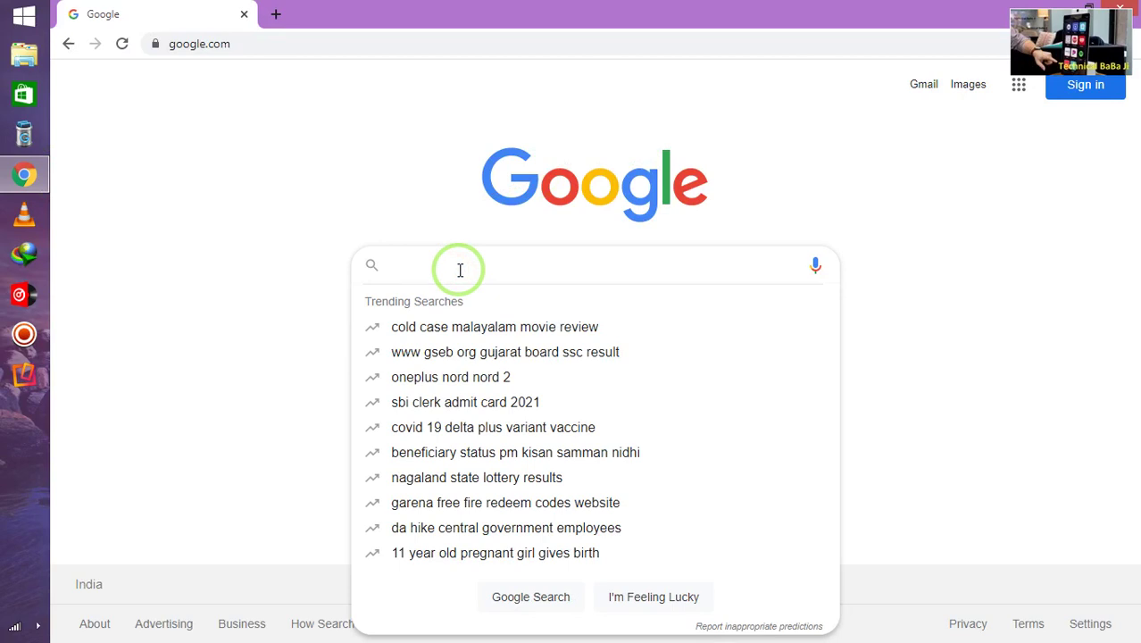
pyautogui.write('i')
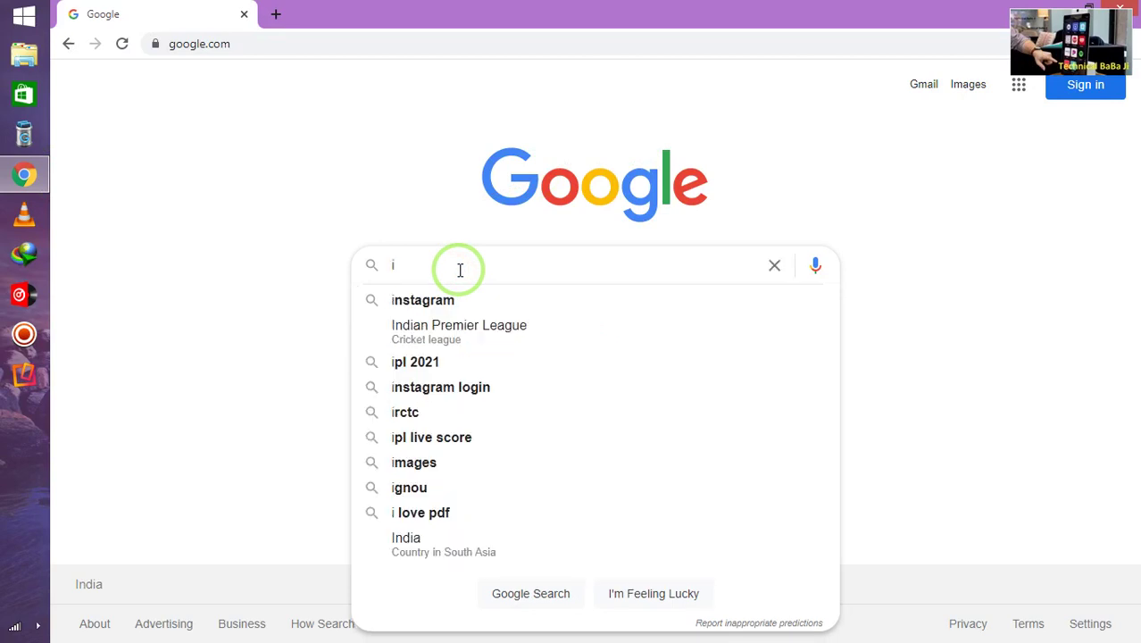
pyautogui.write('phon')
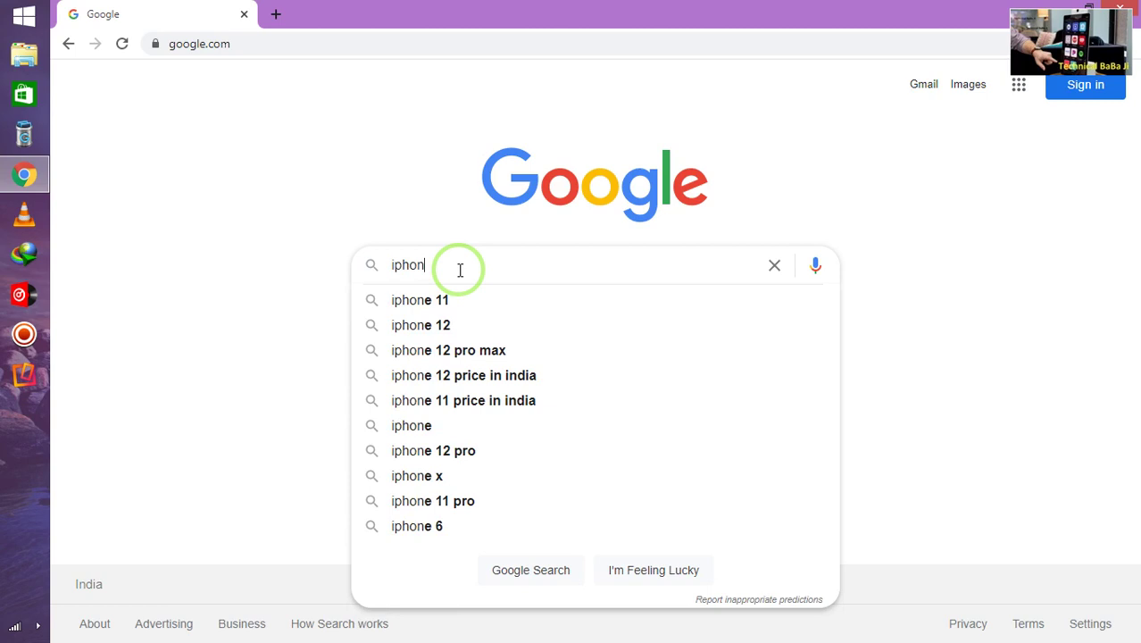
pyautogui.write('e ')
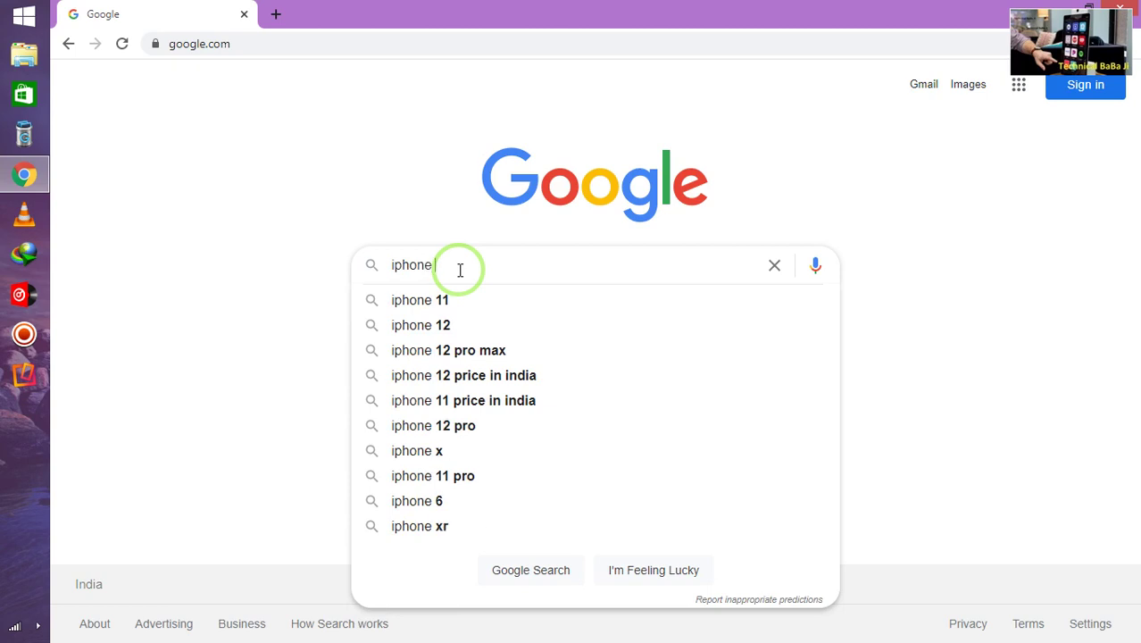
pyautogui.write('deta')
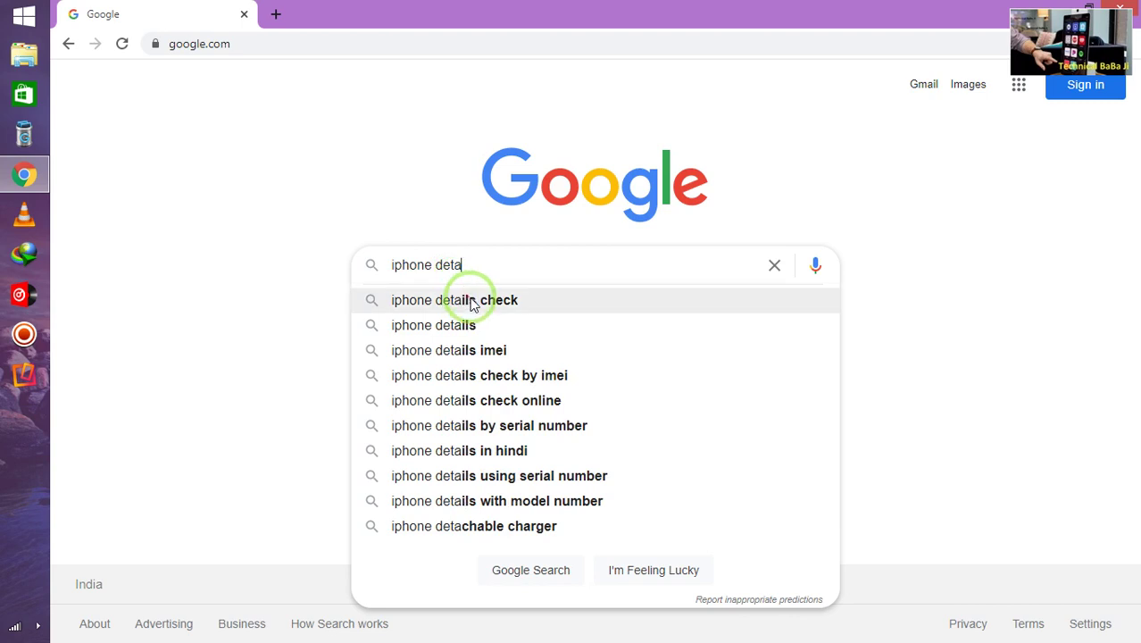
pyautogui.click(472, 301)
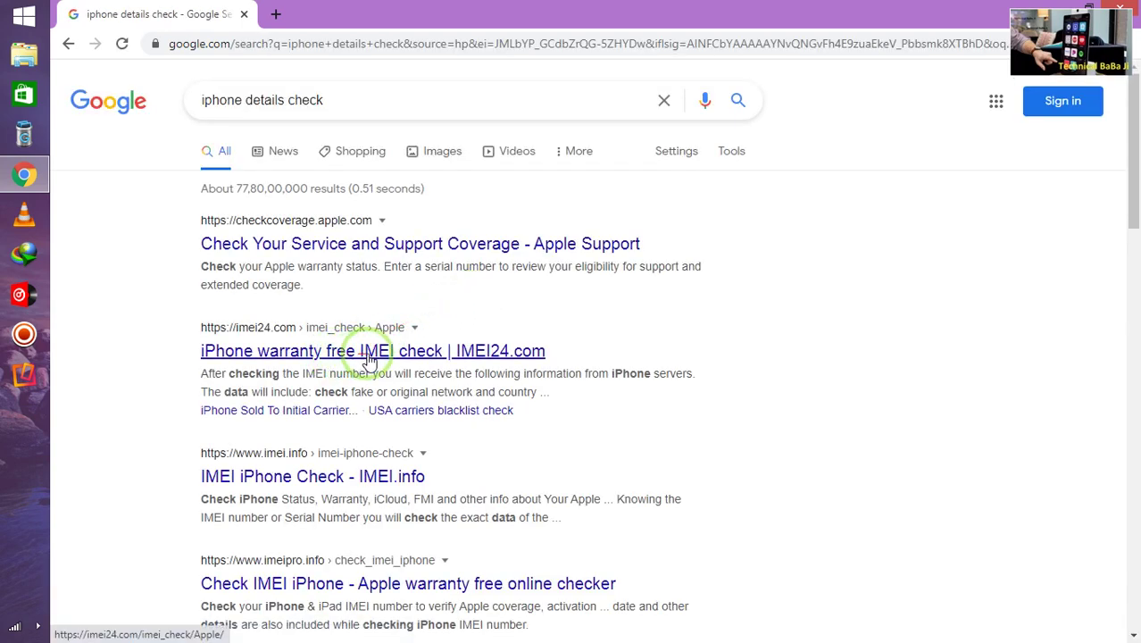
# Step: Open the imeipro.info 'Check IMEI iPhone - Apple warranty free online checker' result
pyautogui.moveTo(402, 387); pyautogui.dragTo(879, 335)
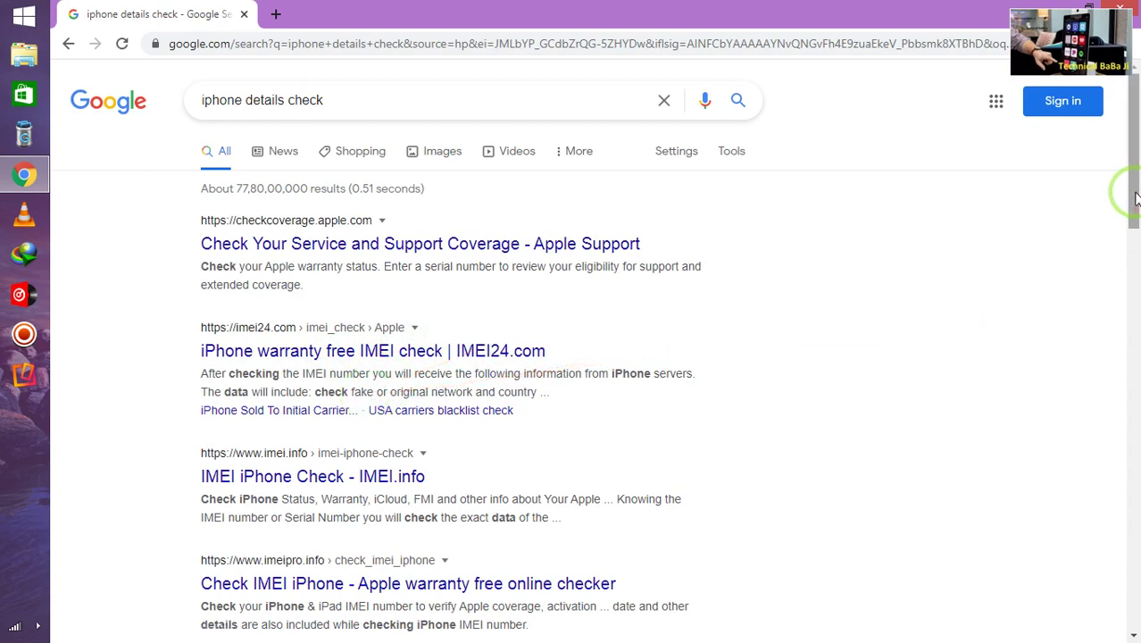
pyautogui.moveTo(1136, 198)
pyautogui.mouseDown()
pyautogui.moveTo(1125, 261)
pyautogui.moveTo(680, 337)
pyautogui.moveTo(737, 218)
pyautogui.mouseUp()
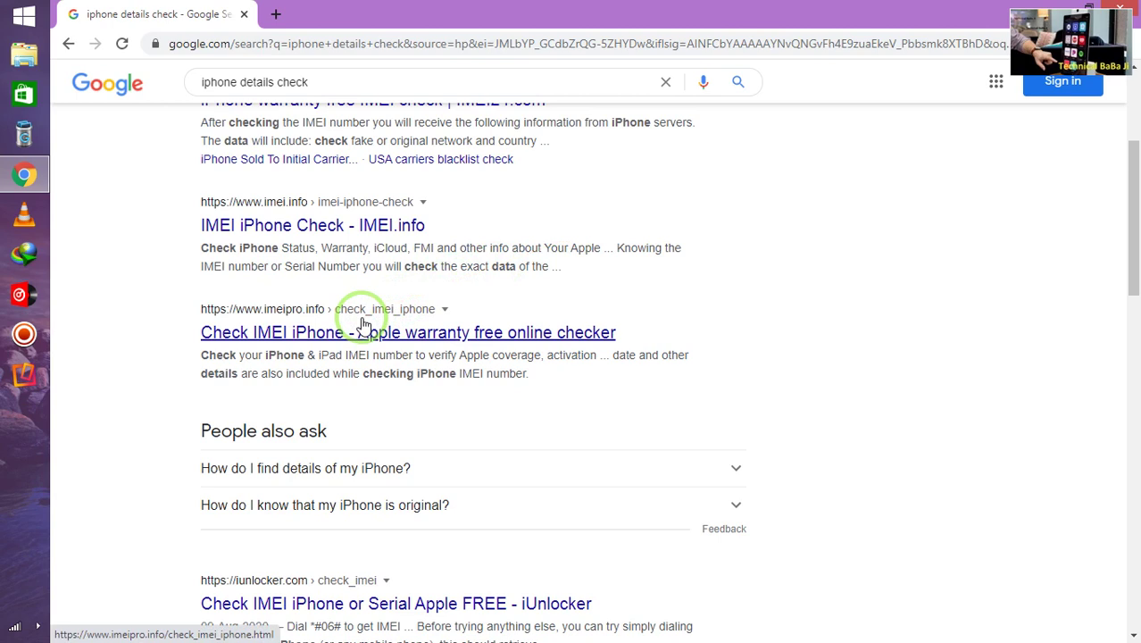
pyautogui.click(367, 335)
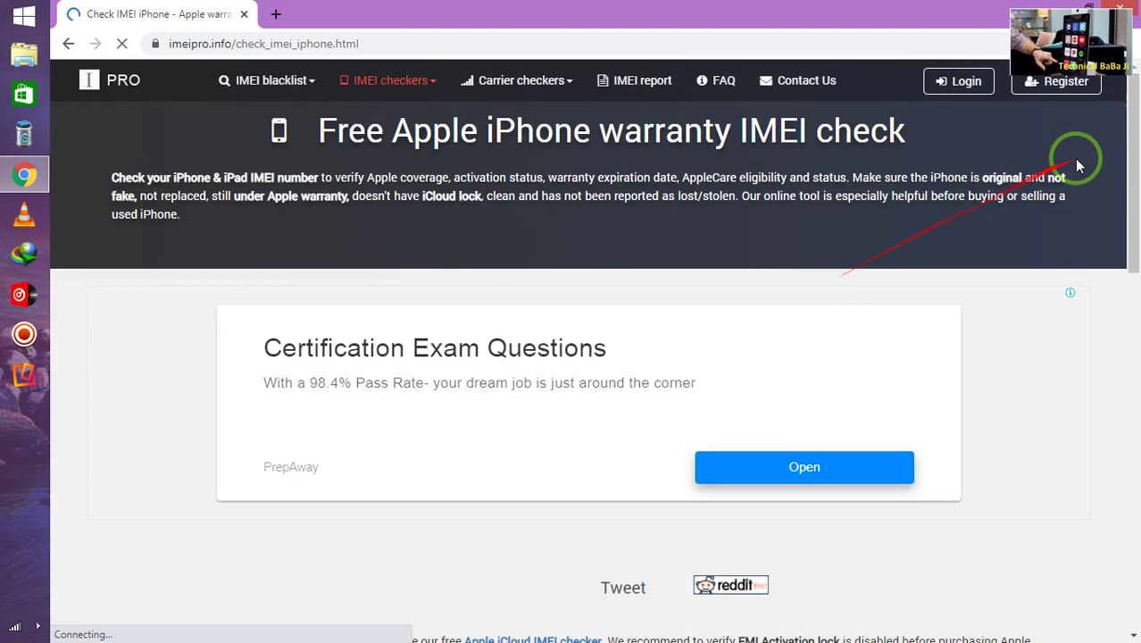
# Step: Scroll down to the empty 'Enter IMEI Number here...' field and place the cursor in it
pyautogui.moveTo(1134, 163); pyautogui.dragTo(1127, 288)
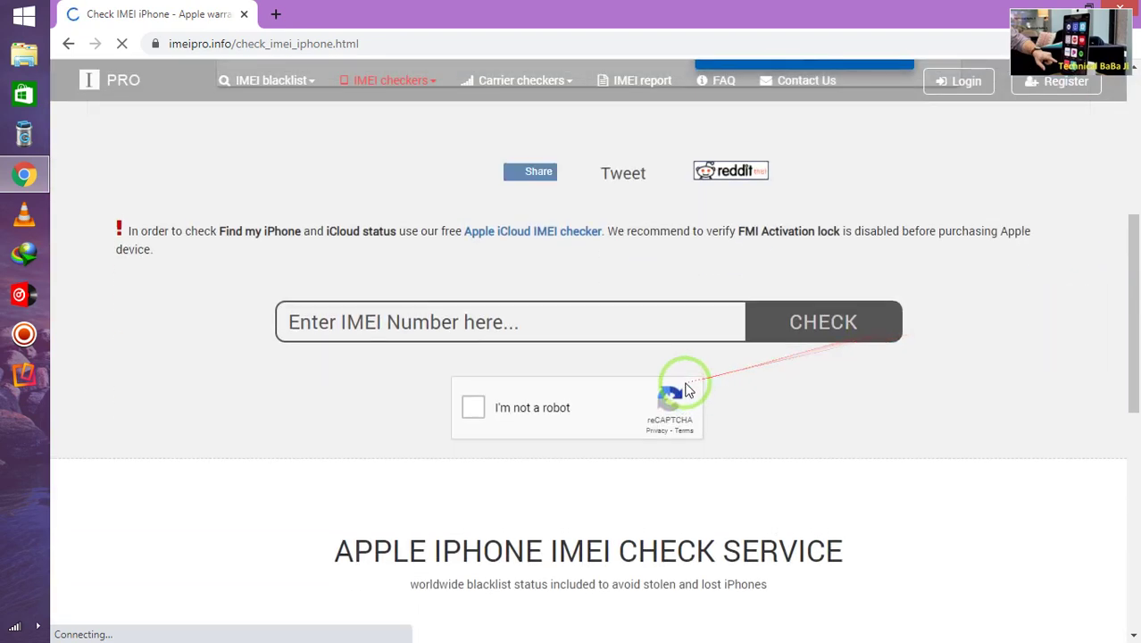
pyautogui.click(367, 326)
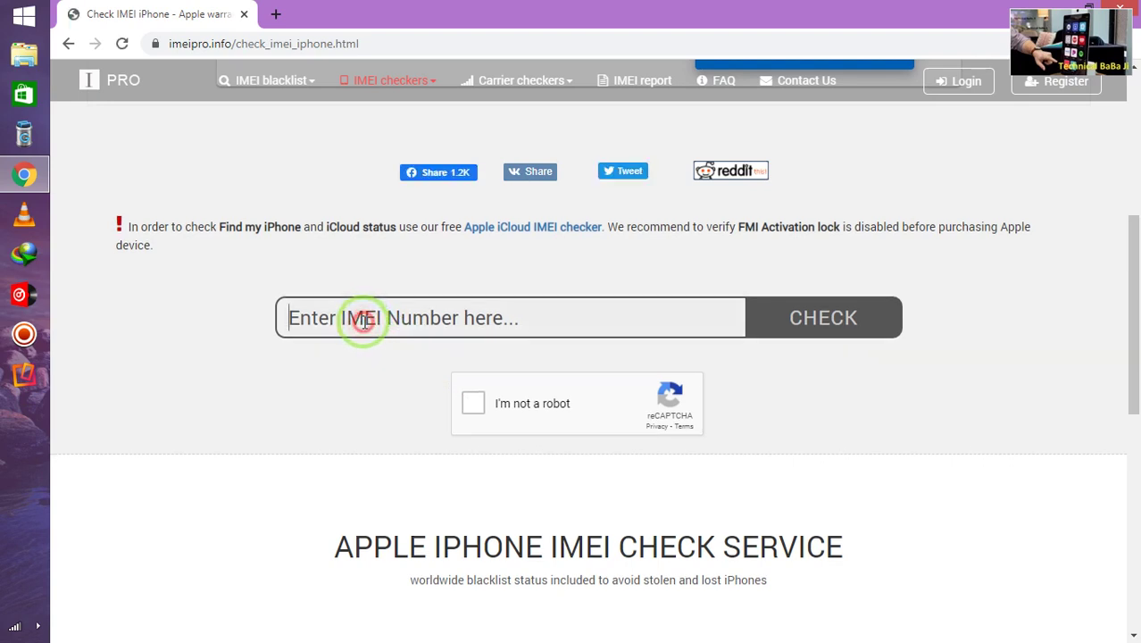
pyautogui.click(404, 317)
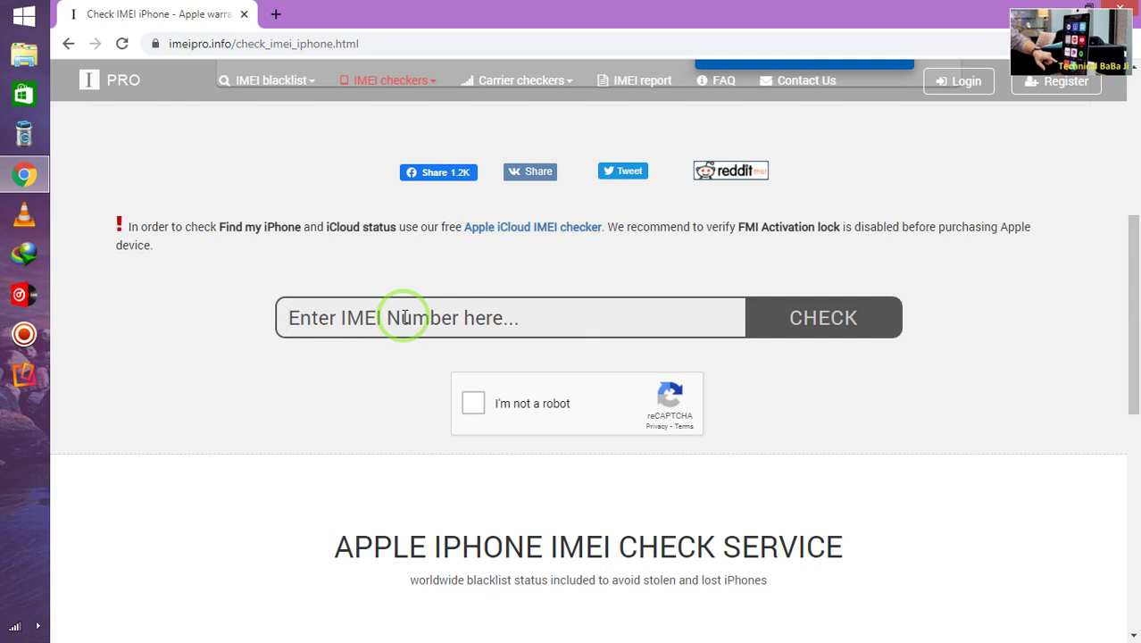
pyautogui.click(381, 308)
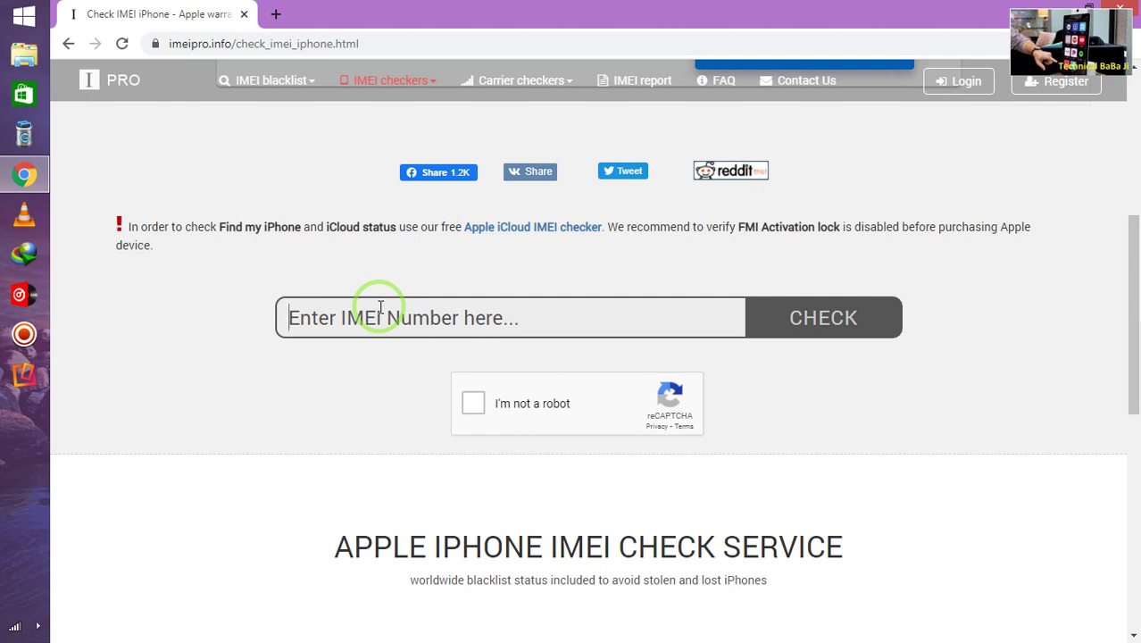
pyautogui.write('35')
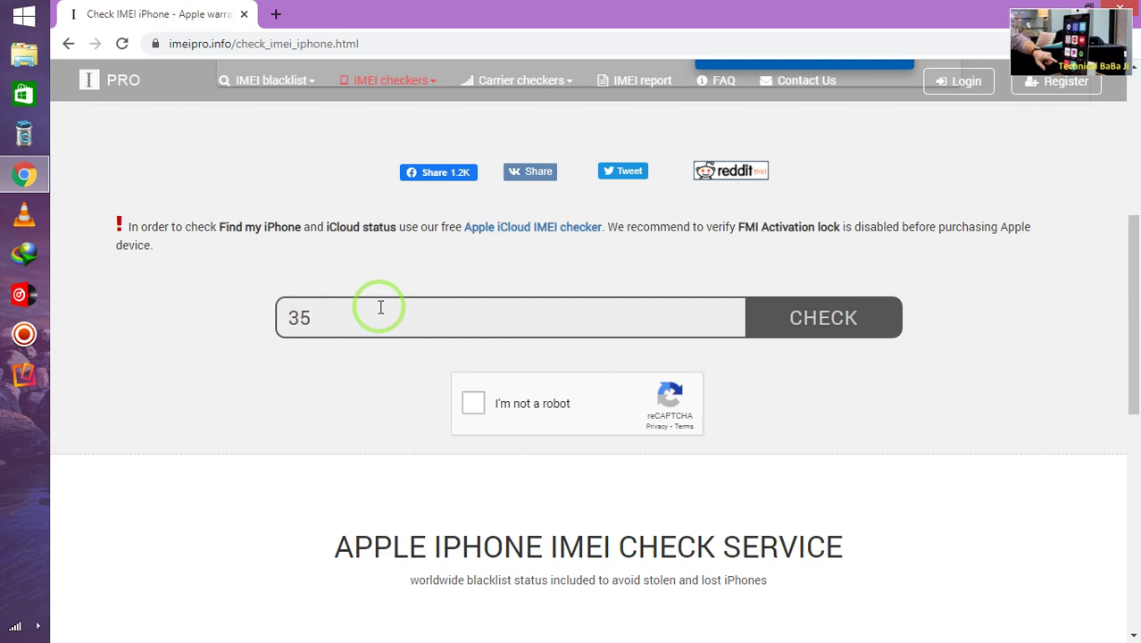
pyautogui.write('58')
pyautogui.write('32')
pyautogui.write('0')
pyautogui.write('8')
pyautogui.write('4')
pyautogui.write('5')
pyautogui.write('8')
pyautogui.write('00')
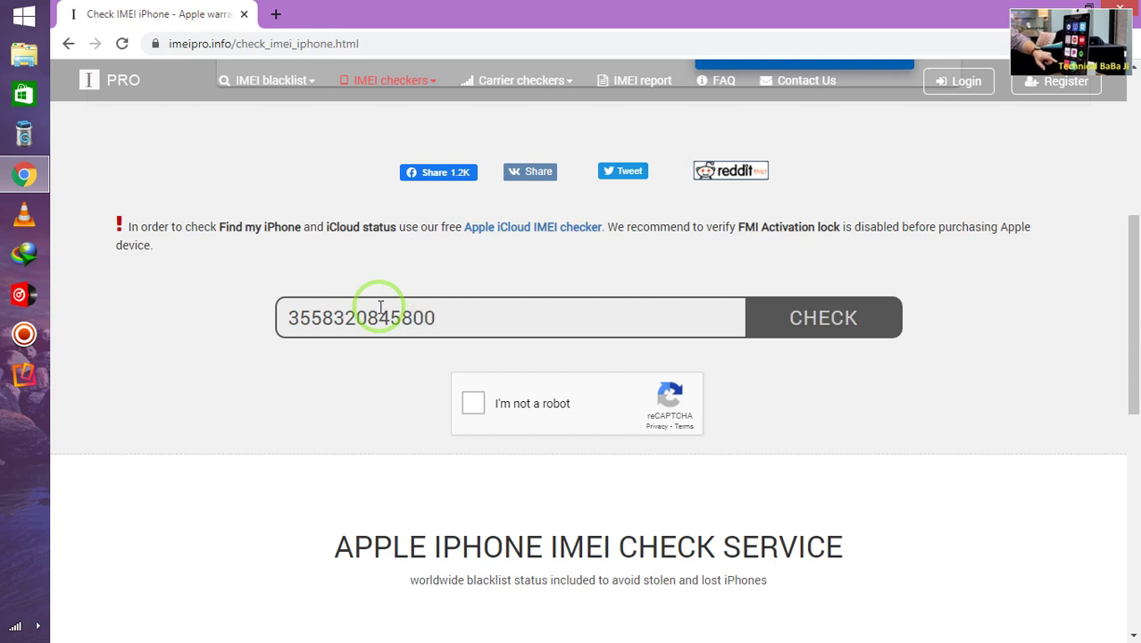
pyautogui.write('15')
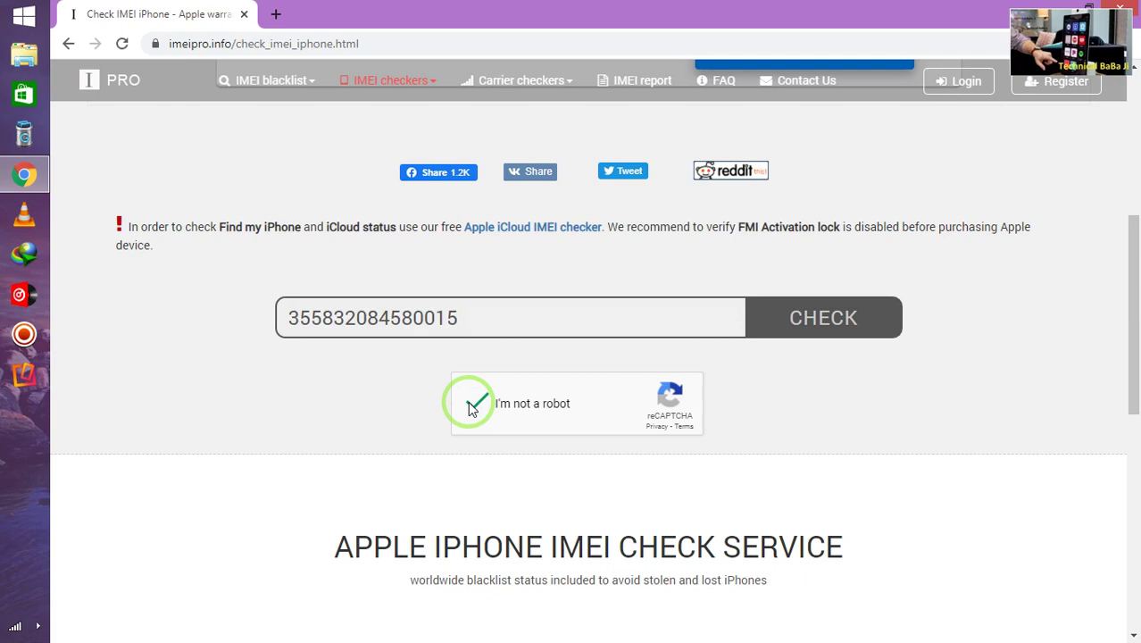
pyautogui.click(516, 309)
pyautogui.hotkey('ctrl', 'a')
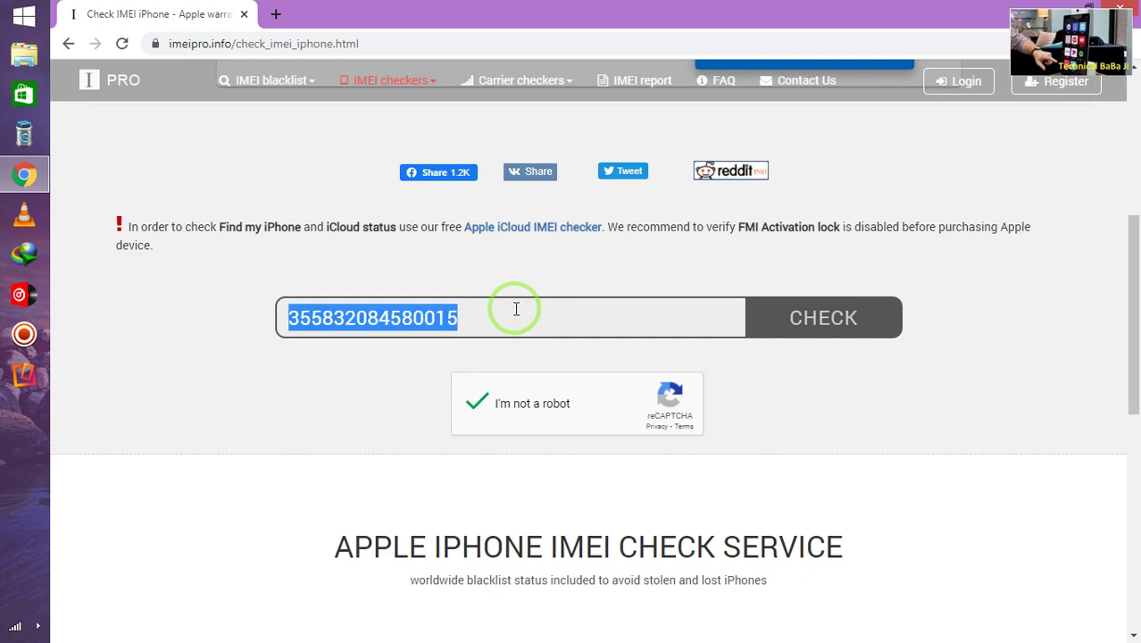
# Step: Check the IMEI and scroll to the iPhone 7 A1660 results table
pyautogui.click(810, 325)
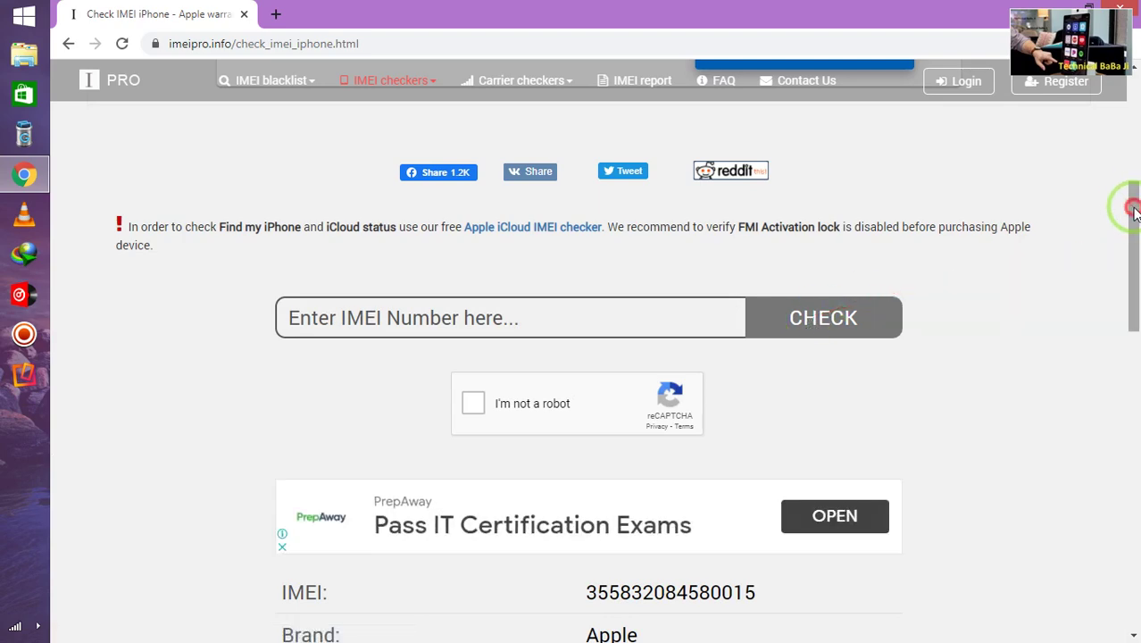
pyautogui.moveTo(1130, 205); pyautogui.dragTo(1123, 307)
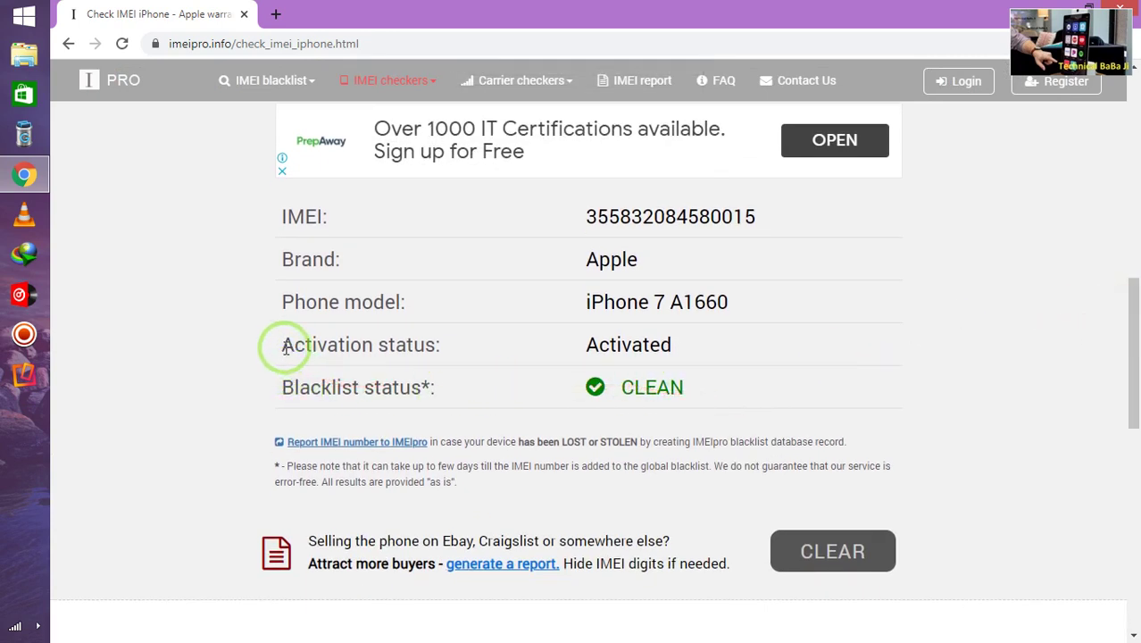
# Step: Highlight the 'Activation status: Activated' row in the results
pyautogui.moveTo(283, 347); pyautogui.dragTo(675, 350)
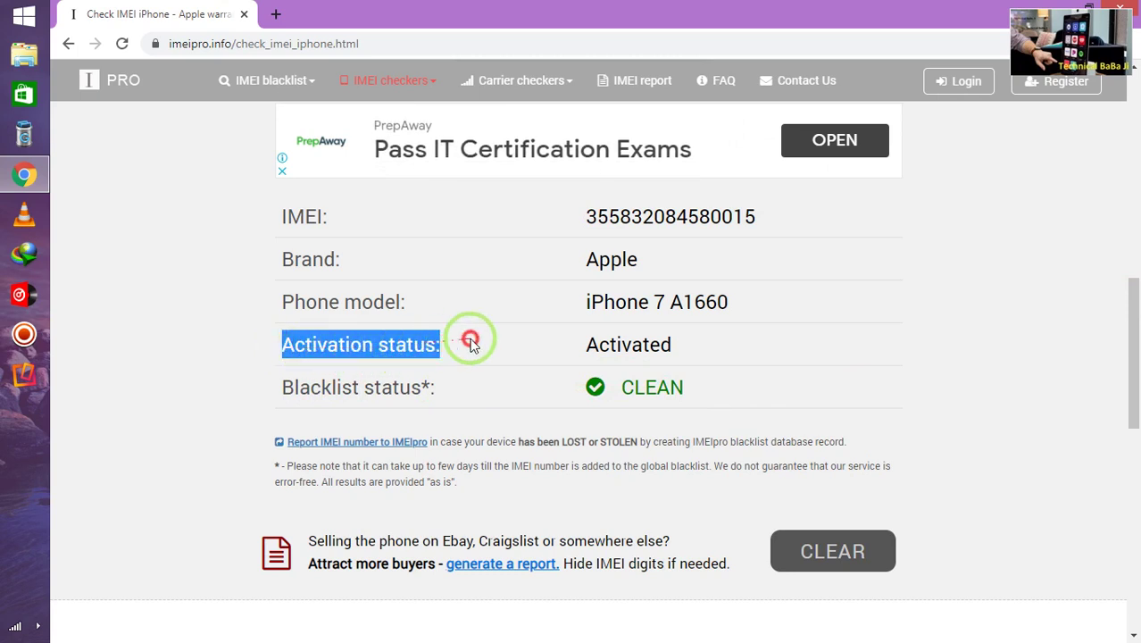